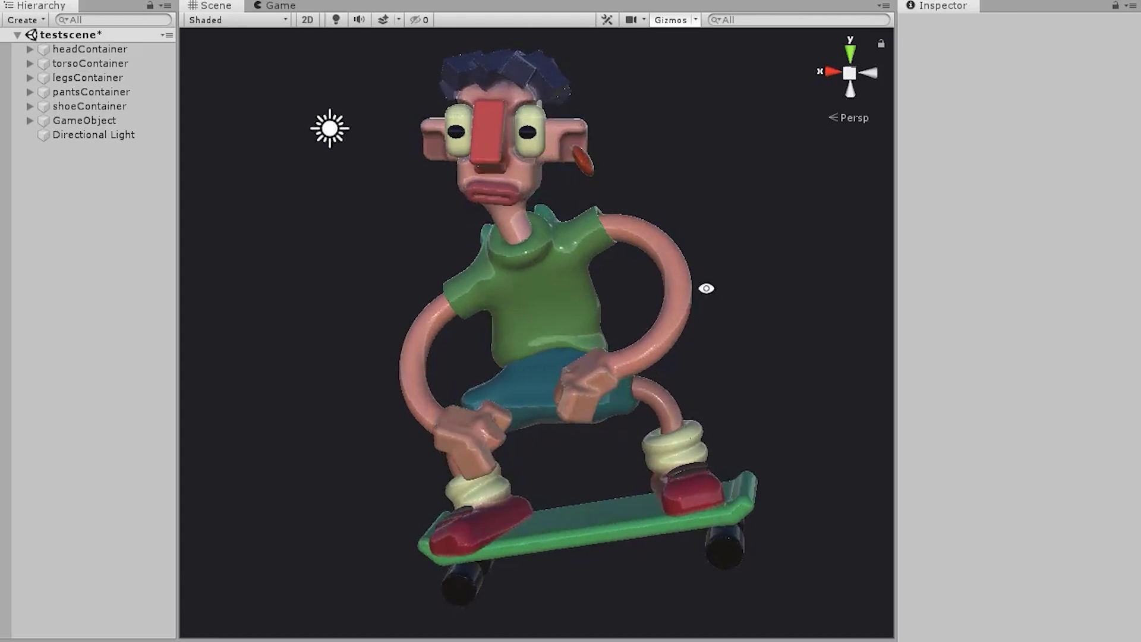
Step: Flip through Clayxels preview slides six, seven, eight and on to the last slide
left_click_drag(316, 273, 544, 250)
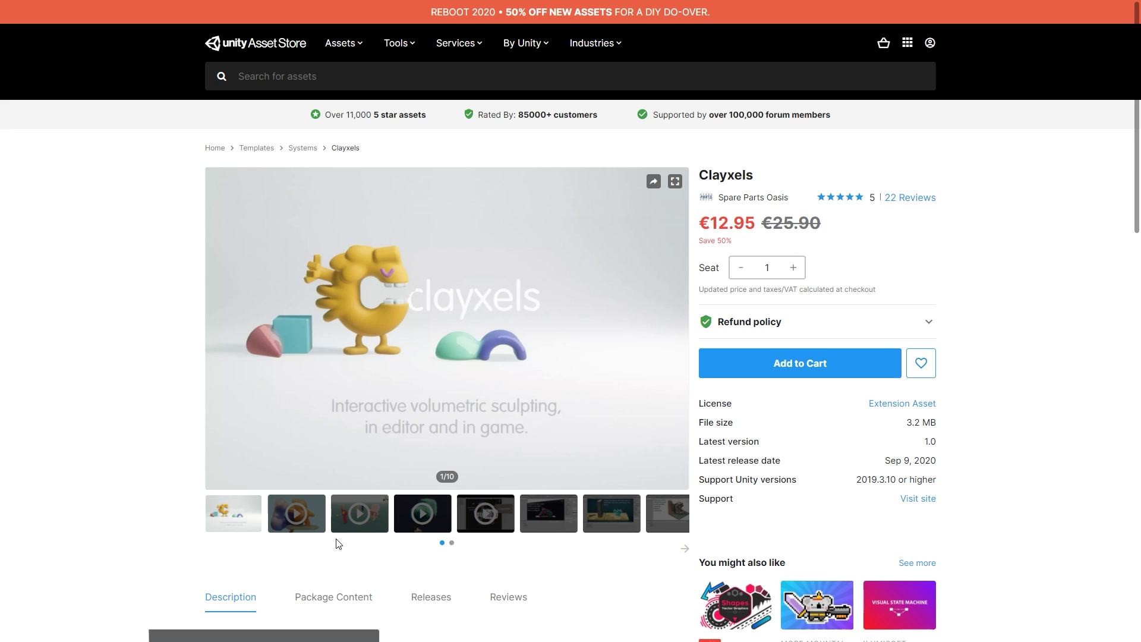
left_click(547, 527)
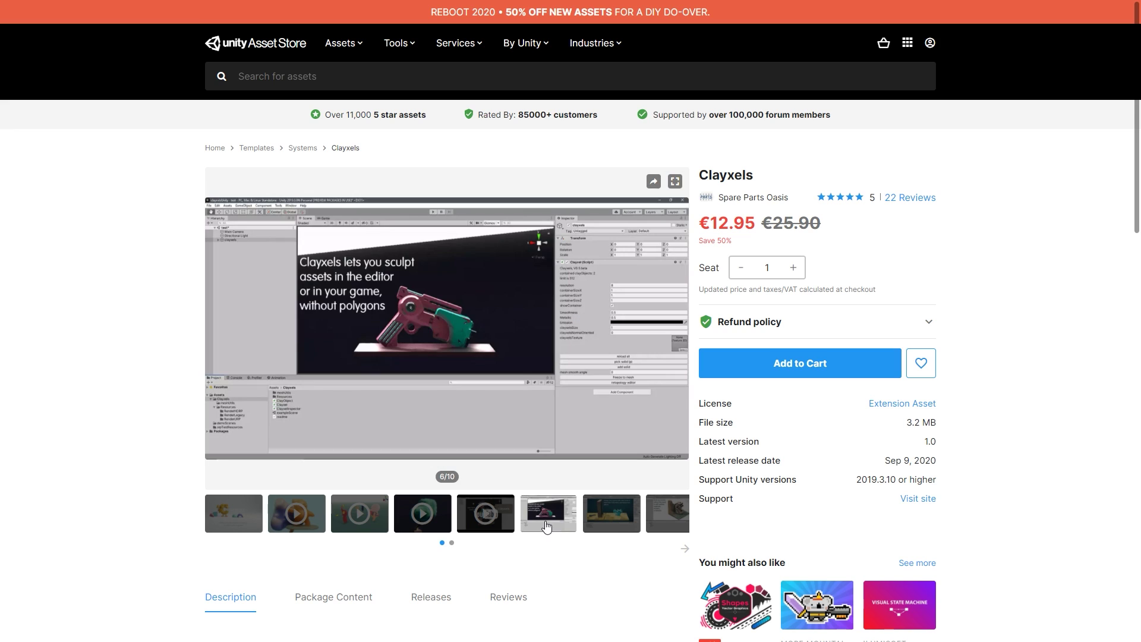
left_click(626, 524)
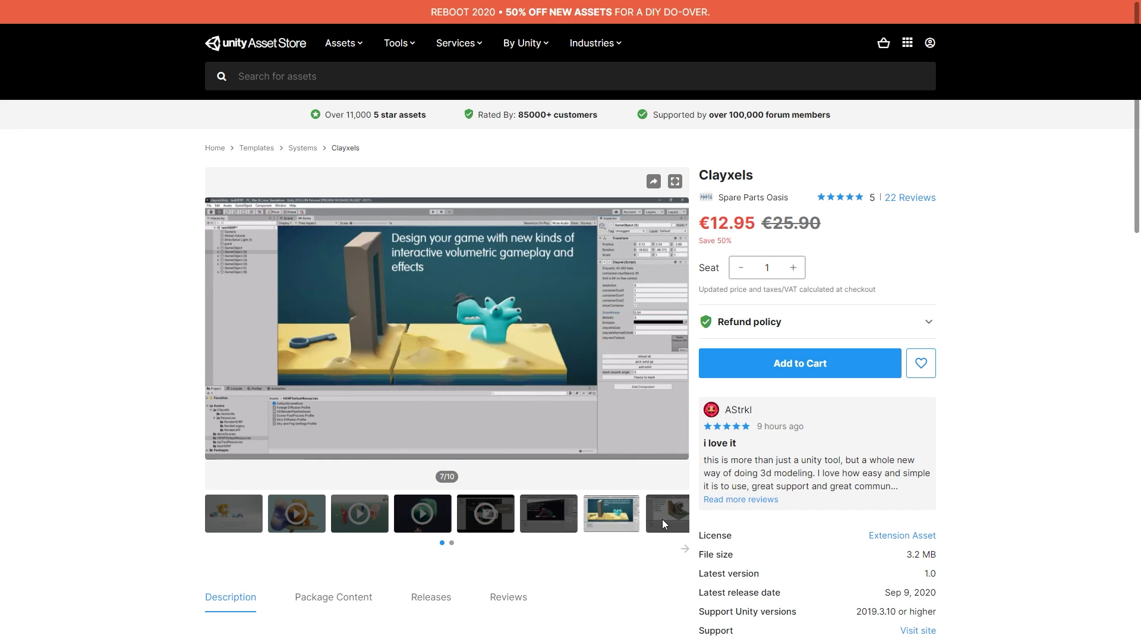
left_click(662, 520)
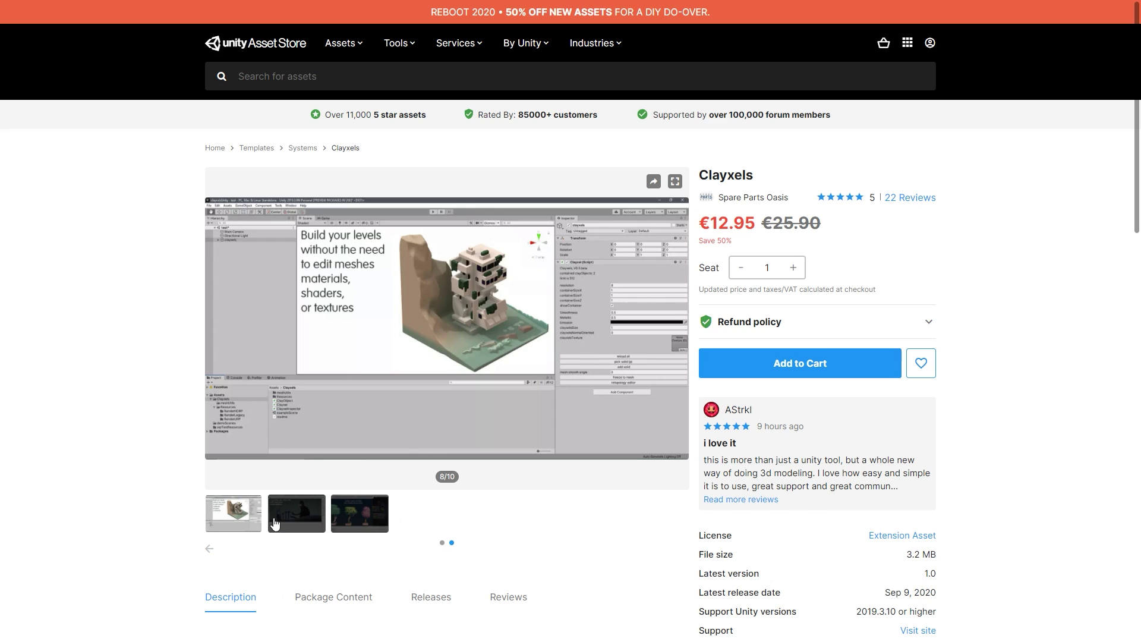
left_click(356, 525)
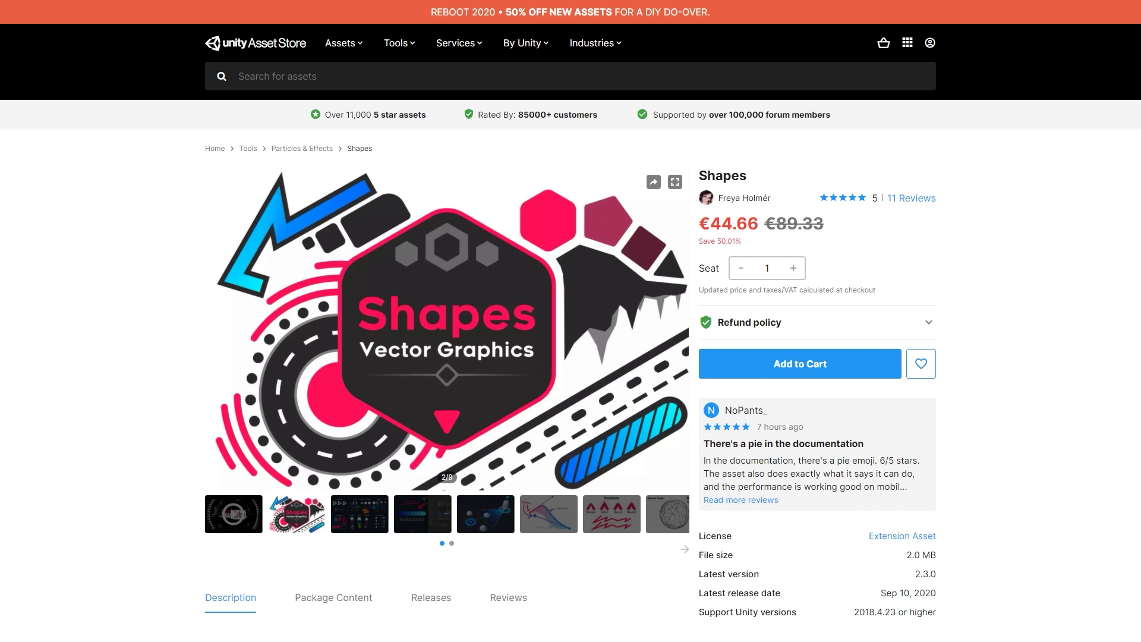
scroll(1112, 446, "down", 5)
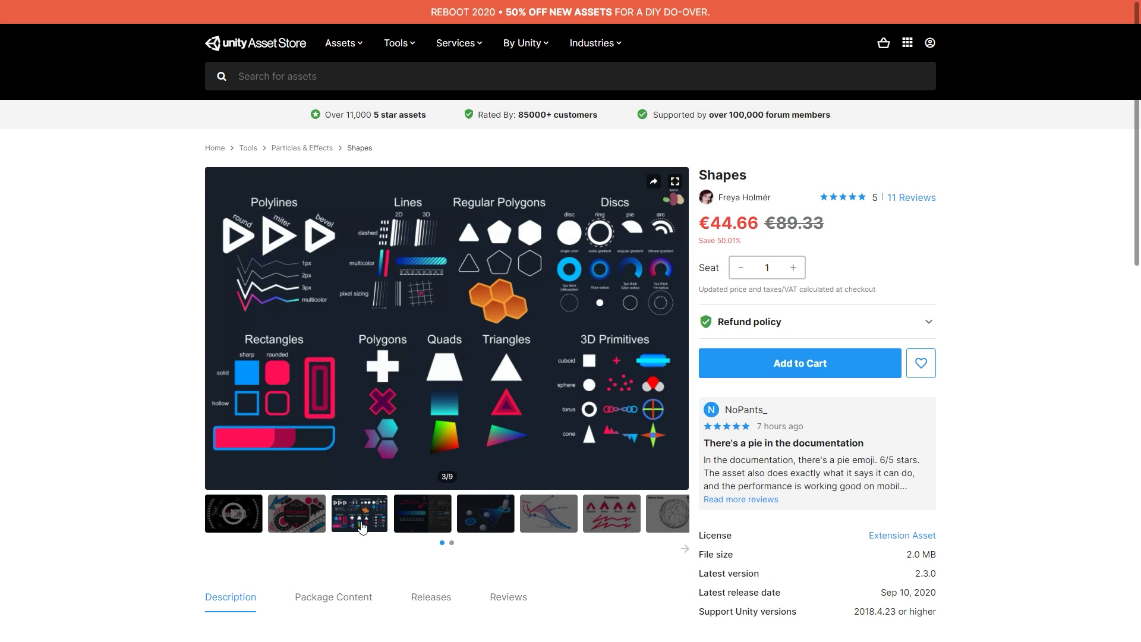
Step: Show the radar scene preview, the fifth slide in the Shapes gallery
left_click(484, 527)
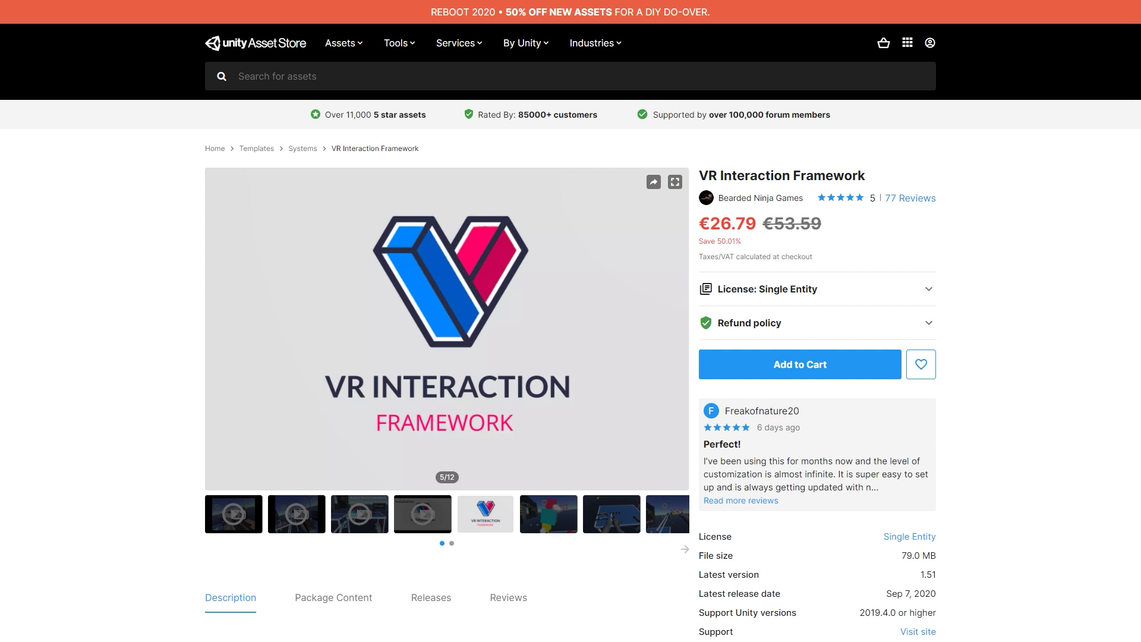
scroll(1092, 386, "down", 1)
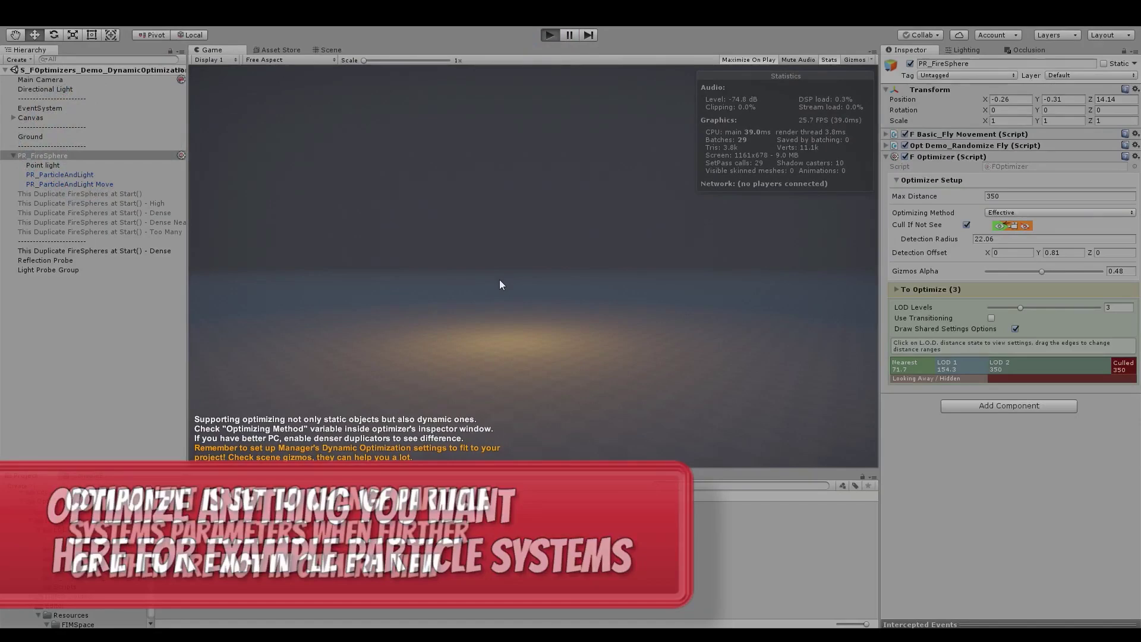
Step: Enter Play mode (Ctrl+P) on the optimizer demo scene so the fireballs spawn
key("ctrl+p")
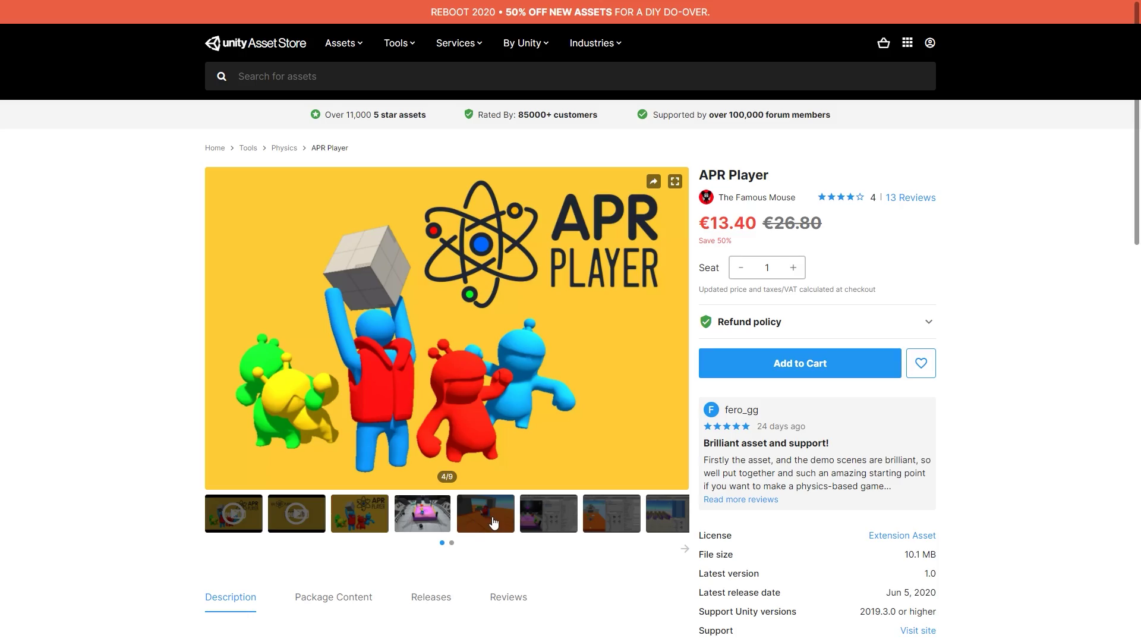
Step: View APR Player's boxing-ring screenshot, Construction Pack's third image, and Particle FX slides up to the seventh
left_click(493, 523)
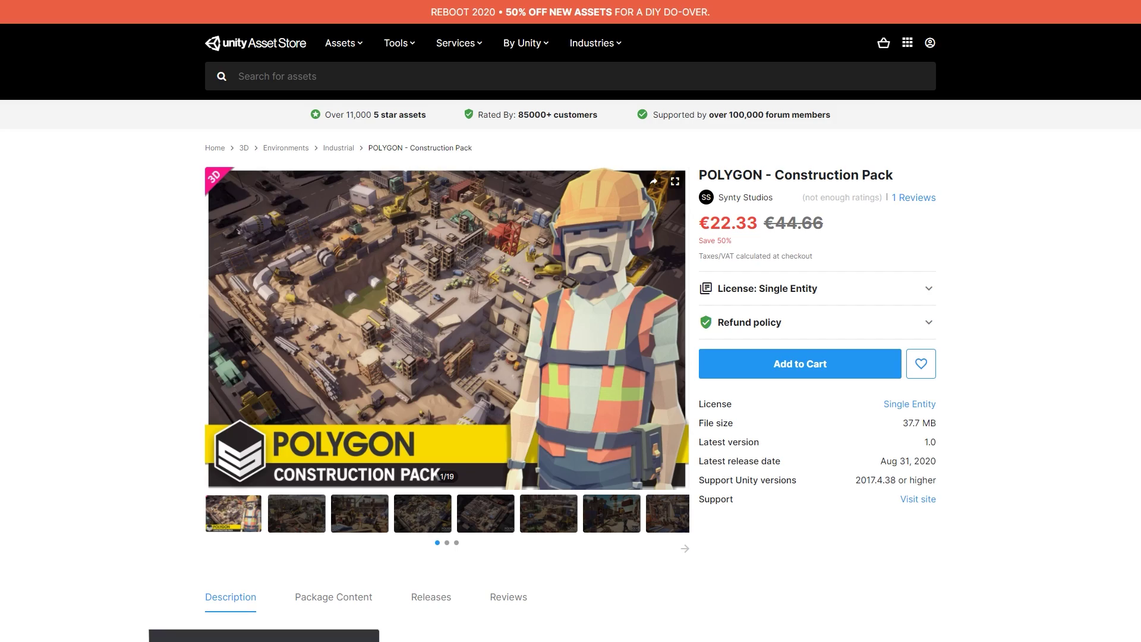
left_click(363, 532)
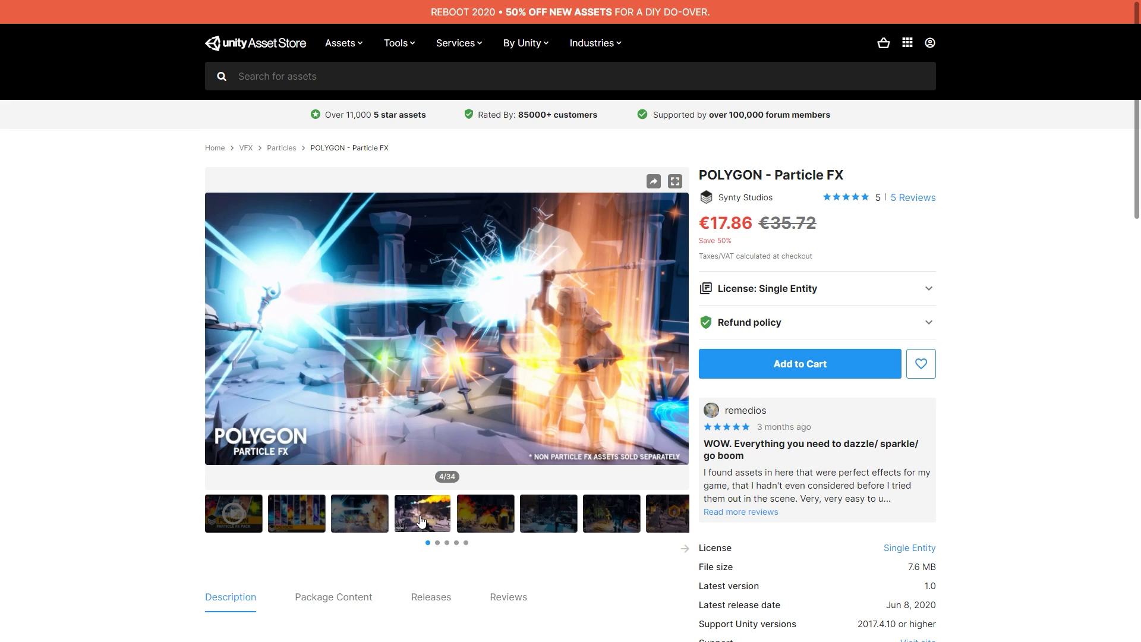
left_click(423, 528)
left_click(486, 529)
left_click(553, 533)
left_click(624, 532)
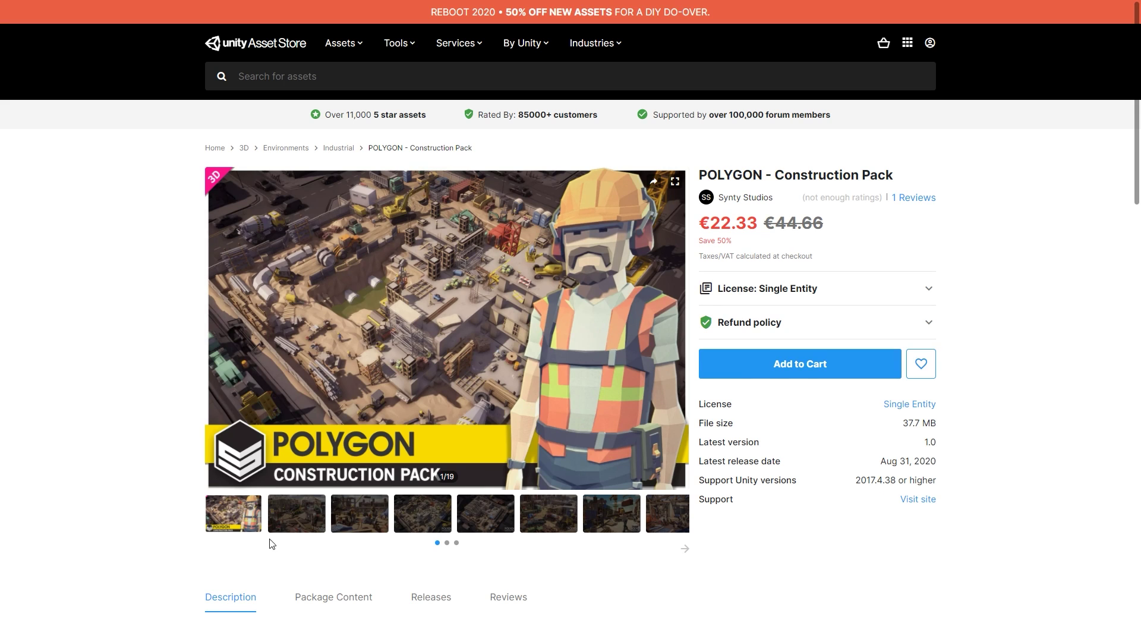
Step: Step through the POLYGON Construction Pack previews from the third image onward
left_click(286, 526)
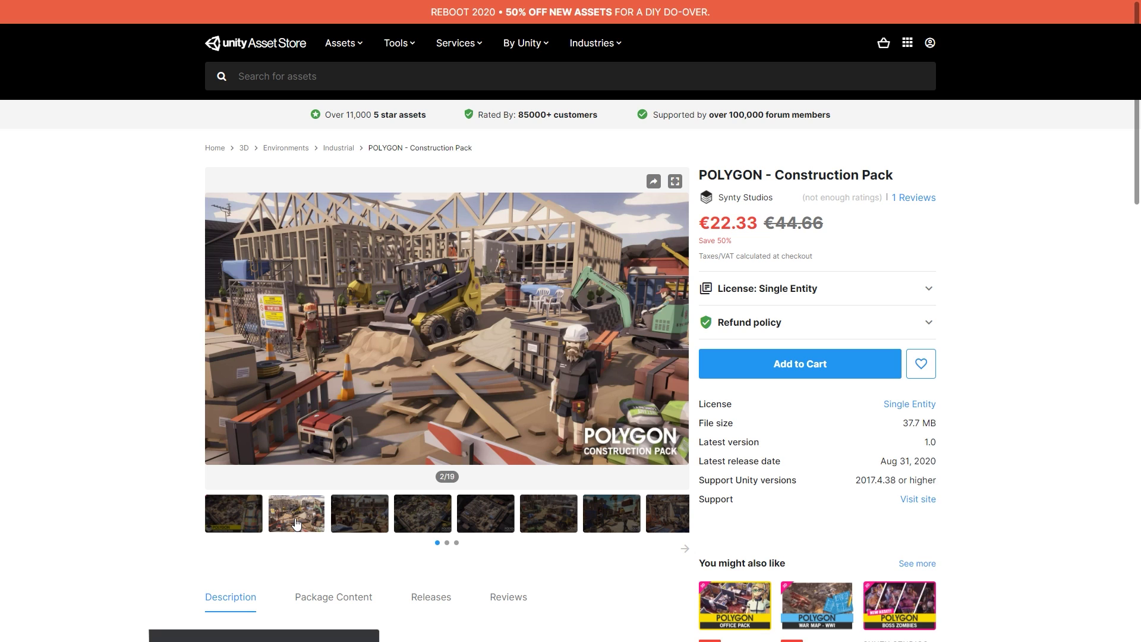
left_click(362, 532)
left_click(429, 526)
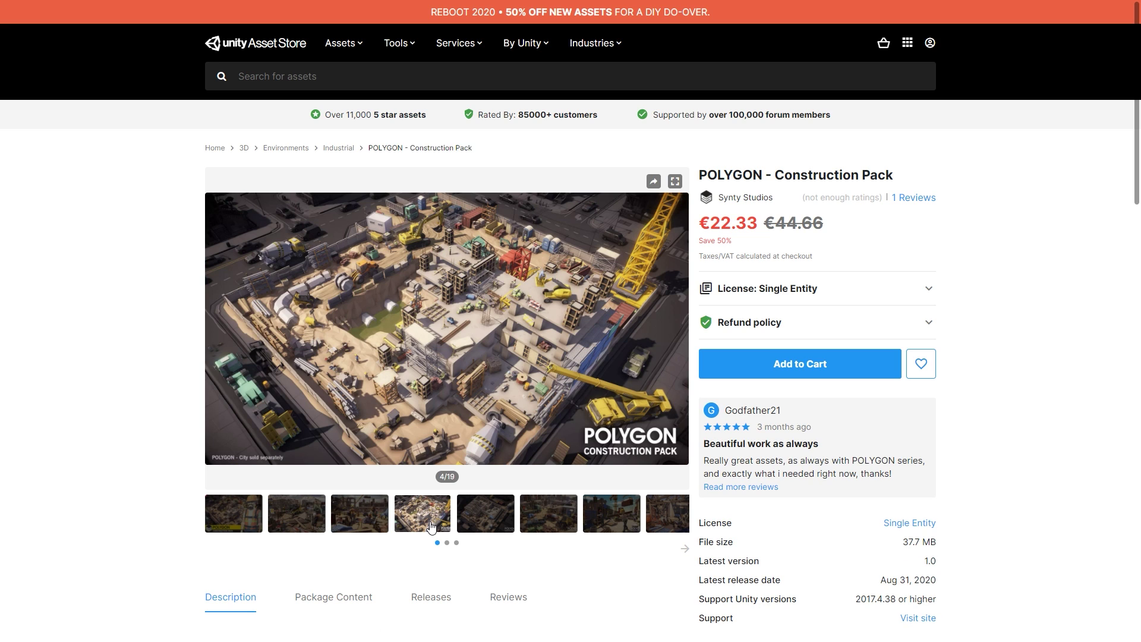
left_click(497, 524)
left_click(552, 526)
left_click(616, 526)
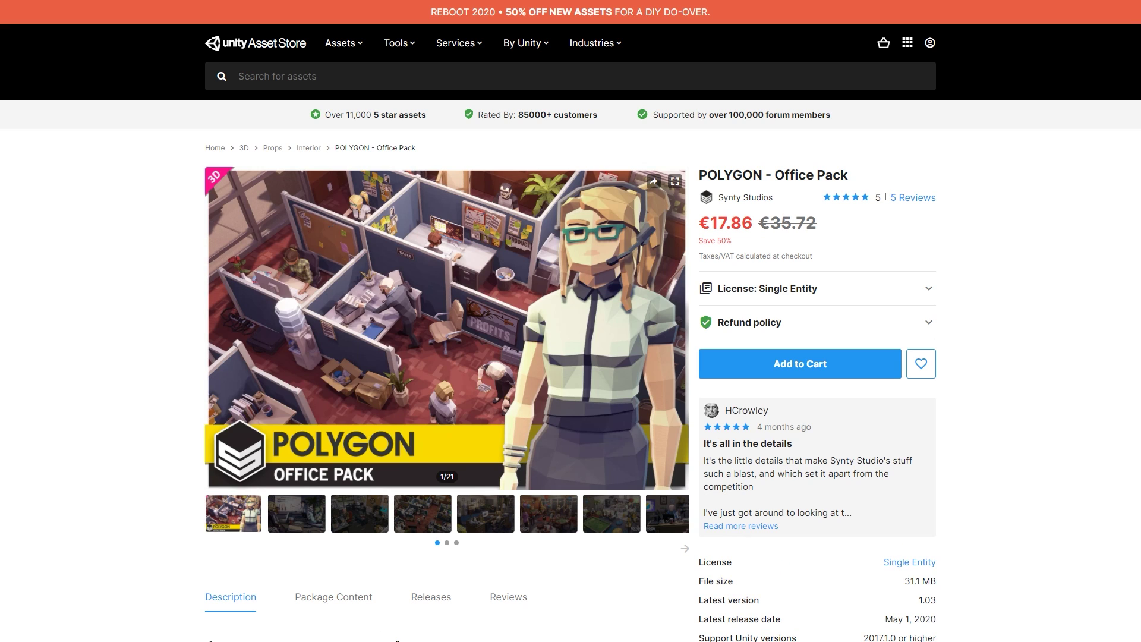
Step: Step through the Office Pack previews up to the fifth image and the one after it
left_click(307, 520)
left_click(374, 524)
left_click(427, 524)
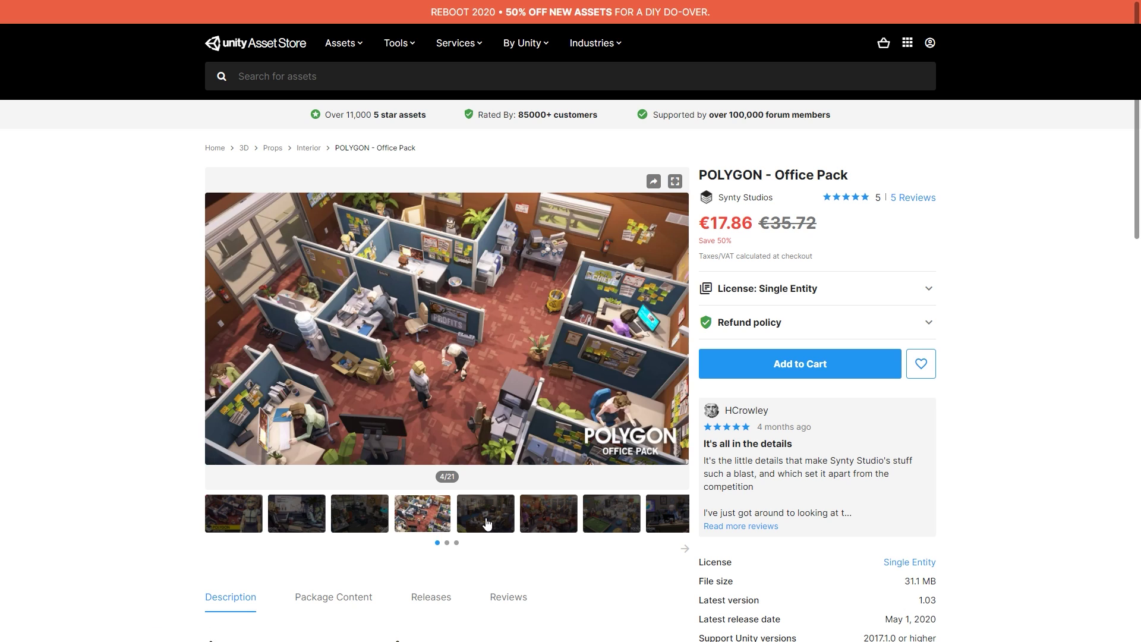
left_click(485, 524)
left_click(548, 524)
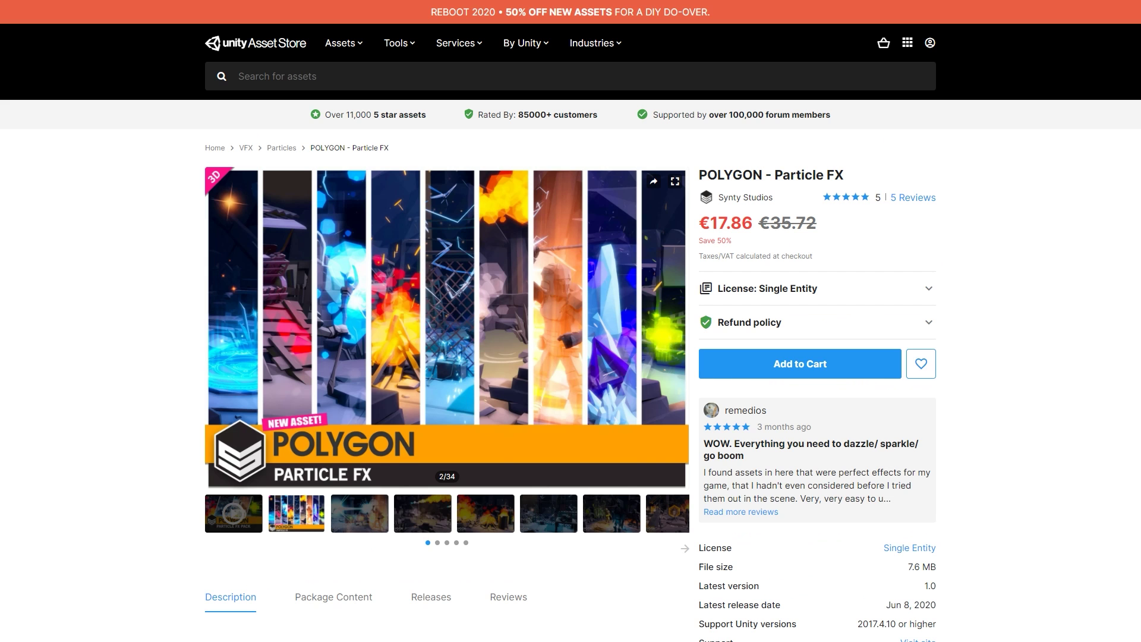
Step: Flip through the Particle FX previews to the sixth and seventh images
left_click(407, 522)
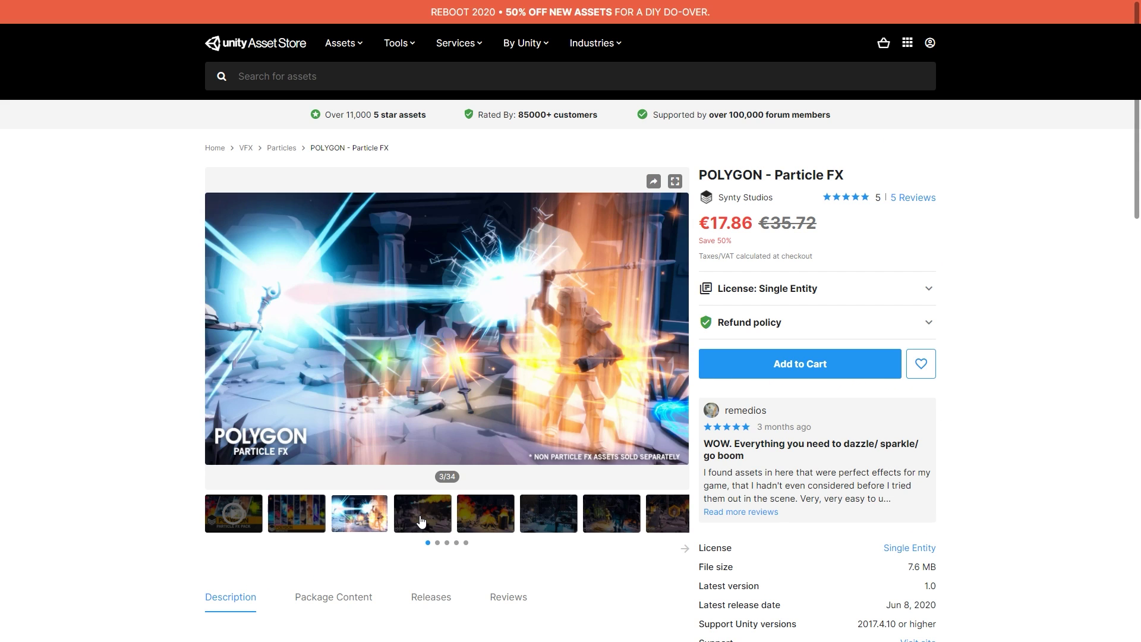
left_click(488, 532)
left_click(556, 535)
left_click(623, 531)
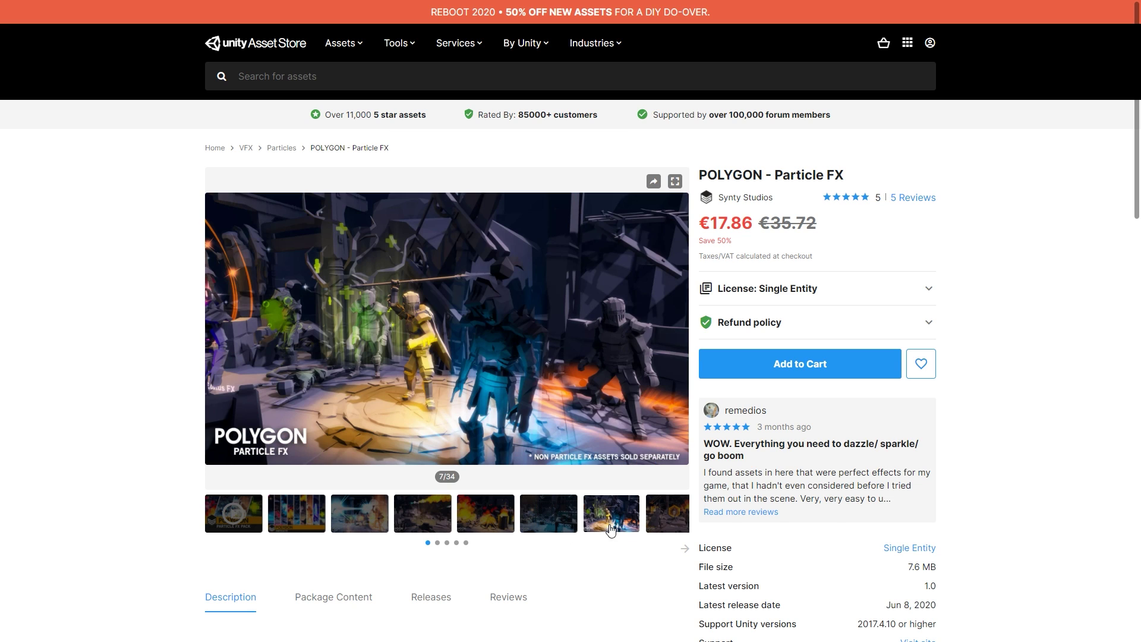
scroll(1052, 466, "down", 2)
scroll(1059, 466, "down", 4)
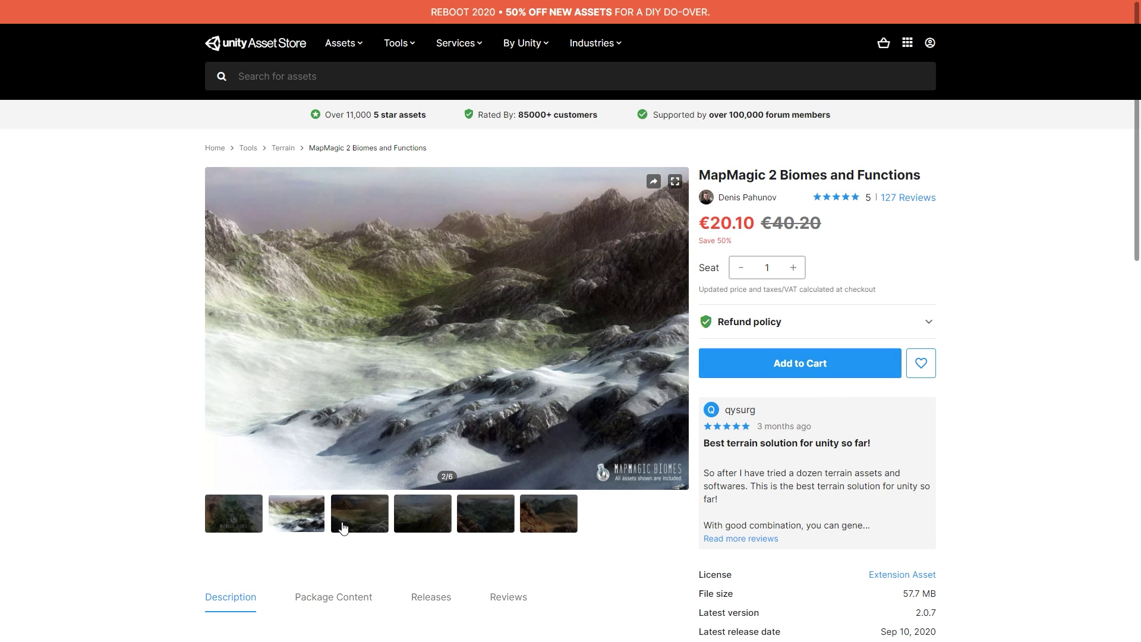
Step: Browse the MapMagic 2 terrain images from the third to the last, then return to the first
left_click(346, 528)
left_click(432, 532)
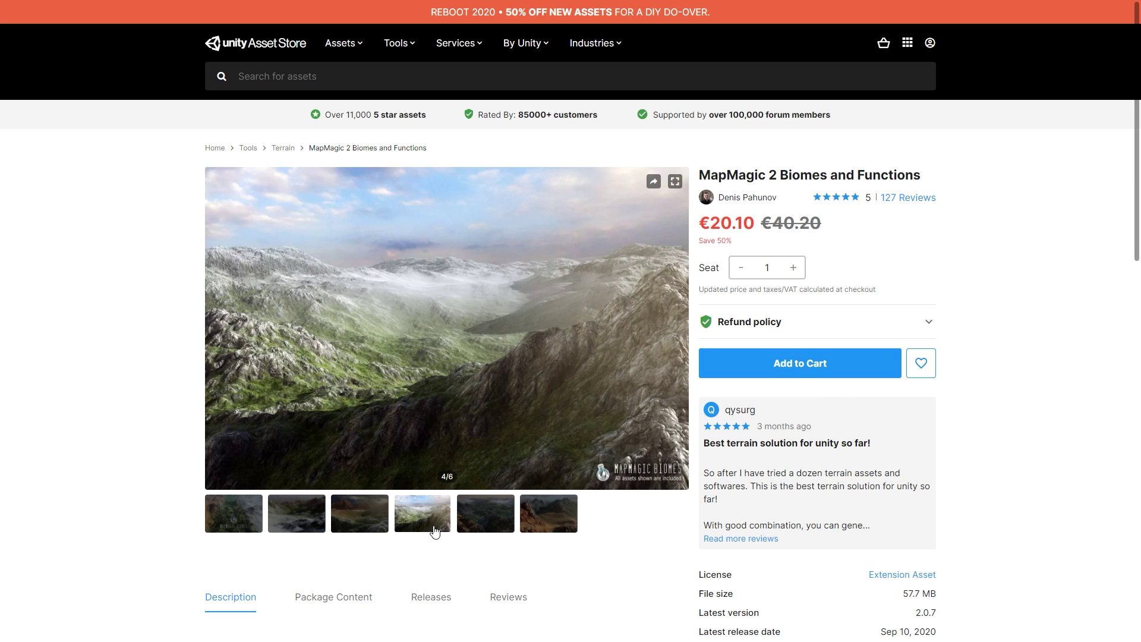
left_click(510, 532)
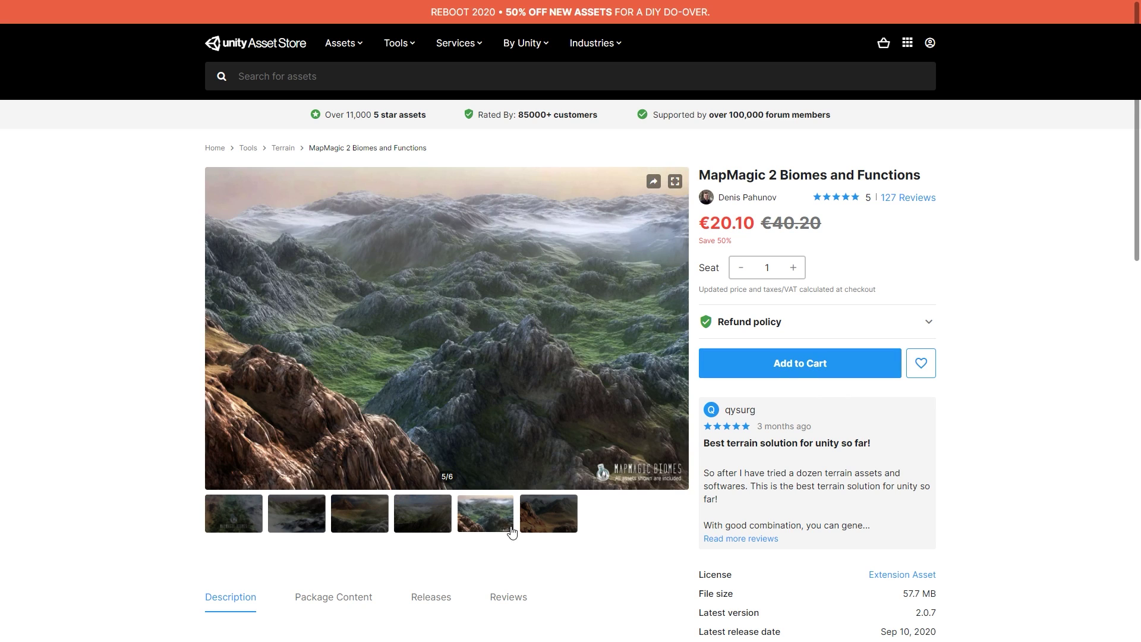
left_click(550, 532)
left_click(247, 522)
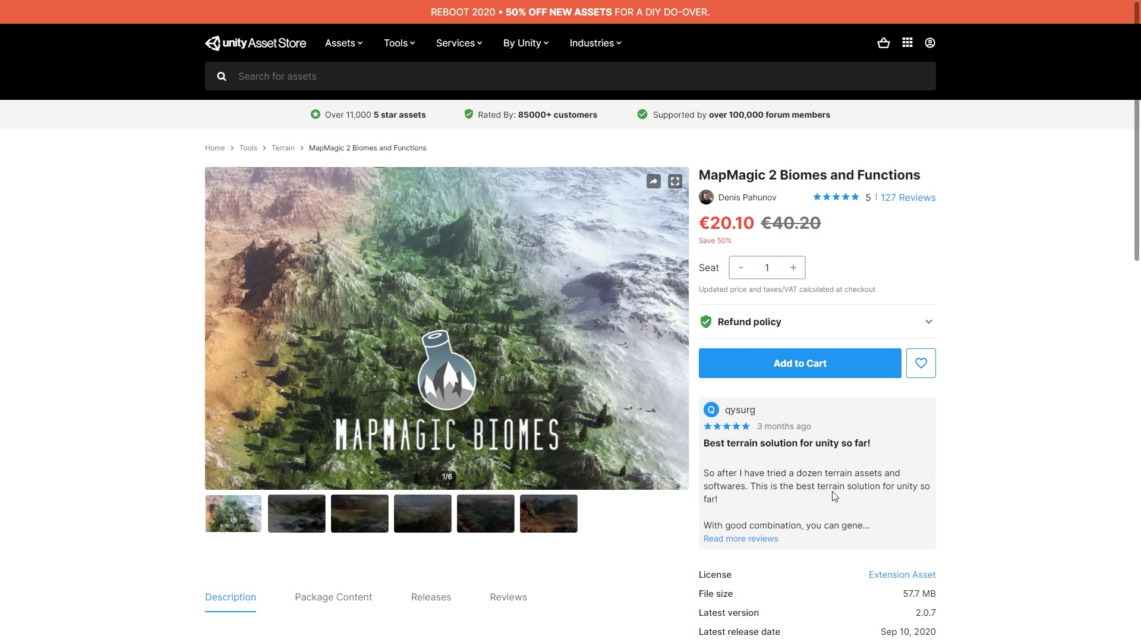
Step: Flip through MapMagic 2 Splines preview images two through six
left_click(282, 518)
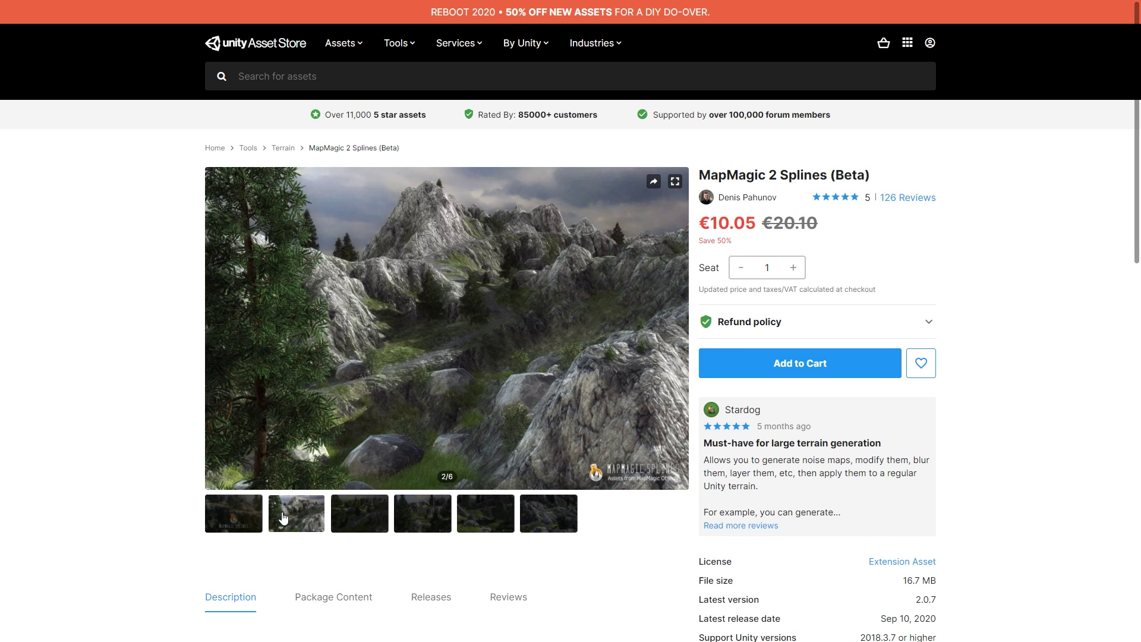
left_click(370, 523)
left_click(419, 527)
left_click(484, 530)
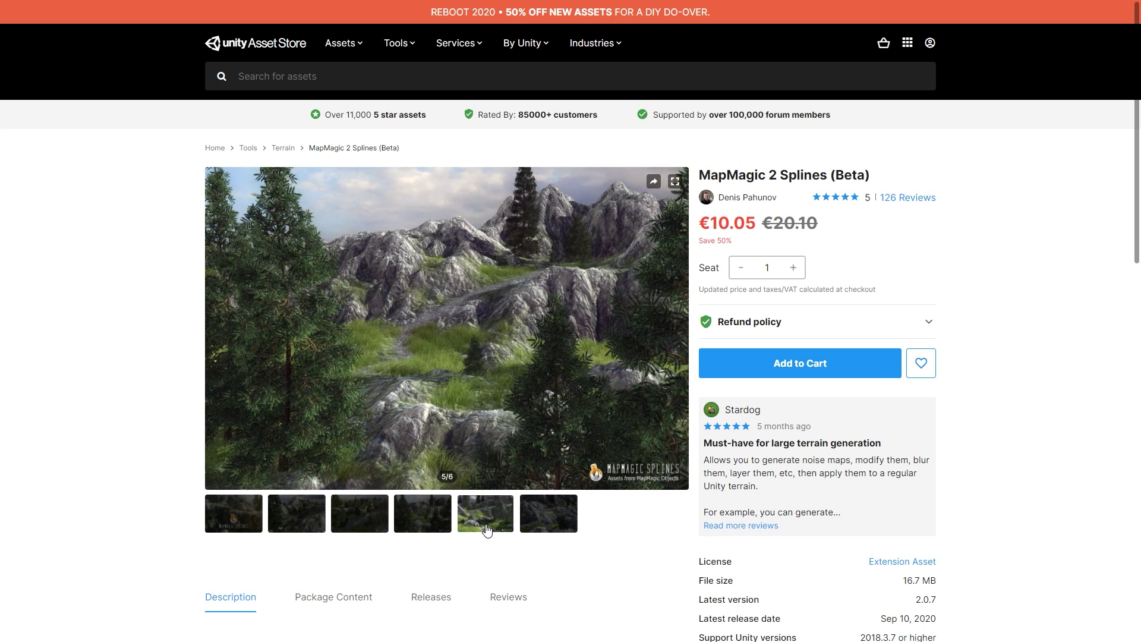
left_click(567, 527)
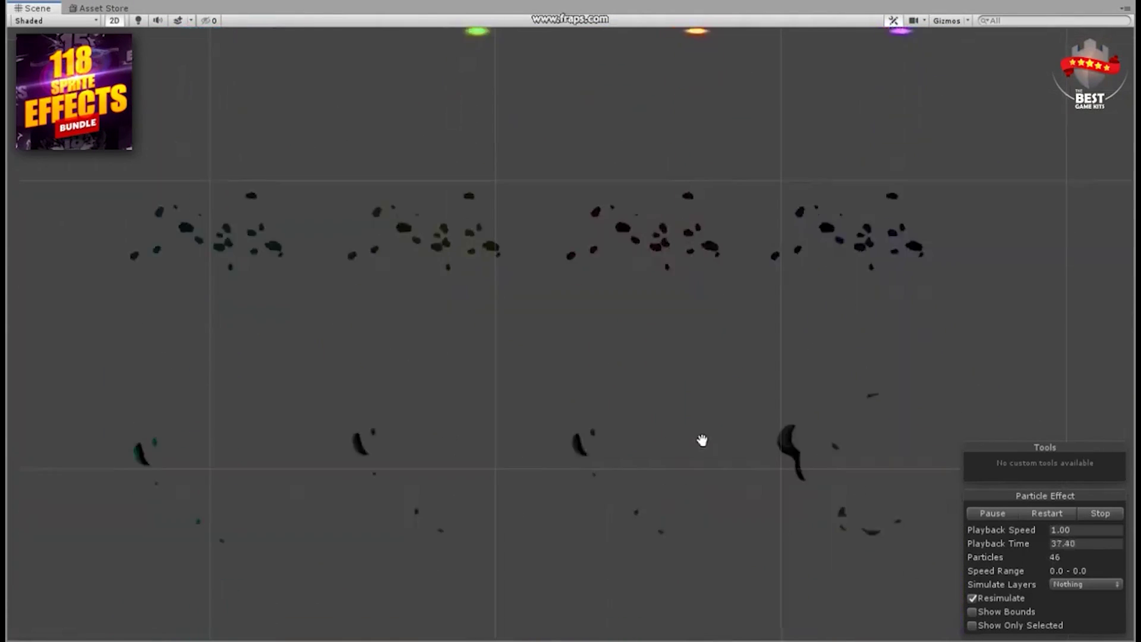
Step: Scroll the 118 sprite effects bundle page and advance its gallery to the next preview
left_click_drag(701, 439, 701, 393)
left_click_drag(708, 594, 703, 352)
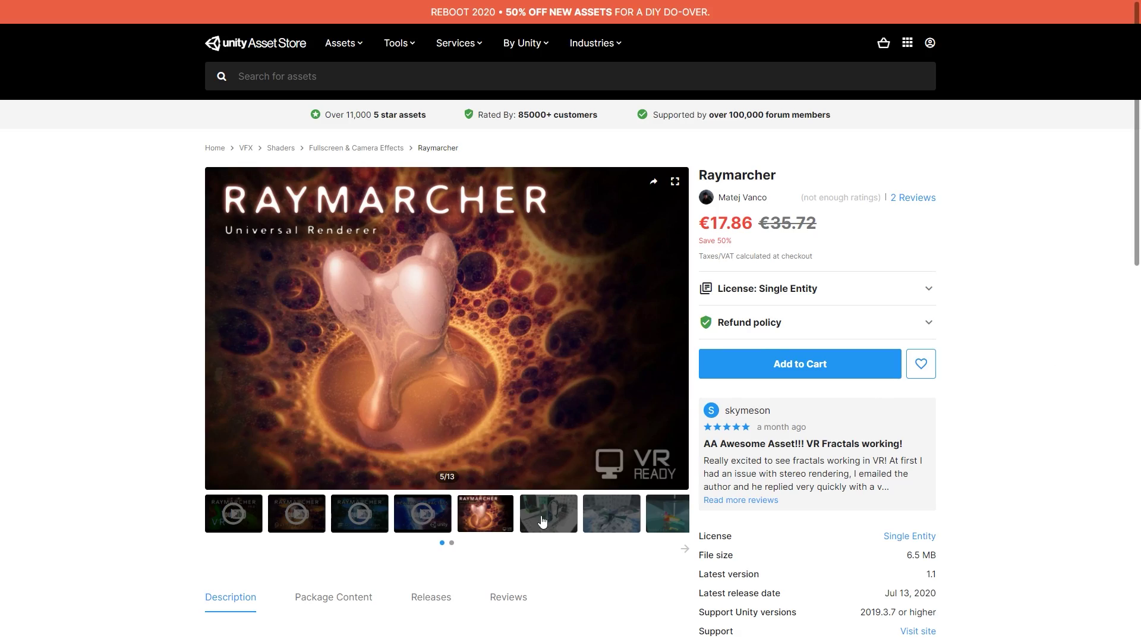
left_click(542, 521)
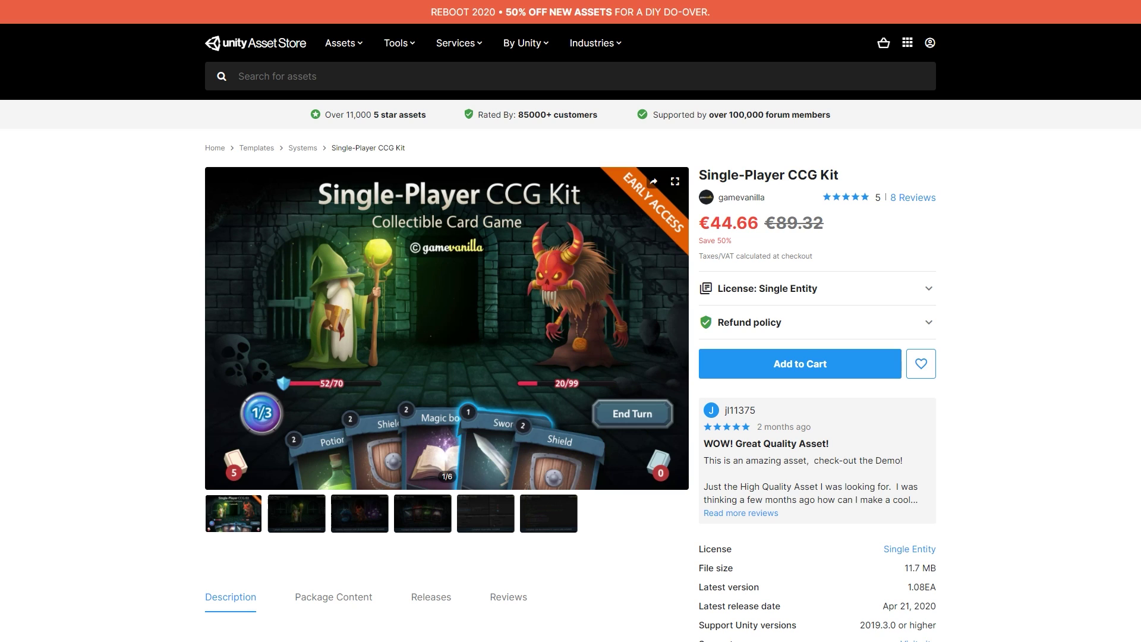
Step: Browse CCG Kit previews two through the source code image, then return to the first
left_click(297, 529)
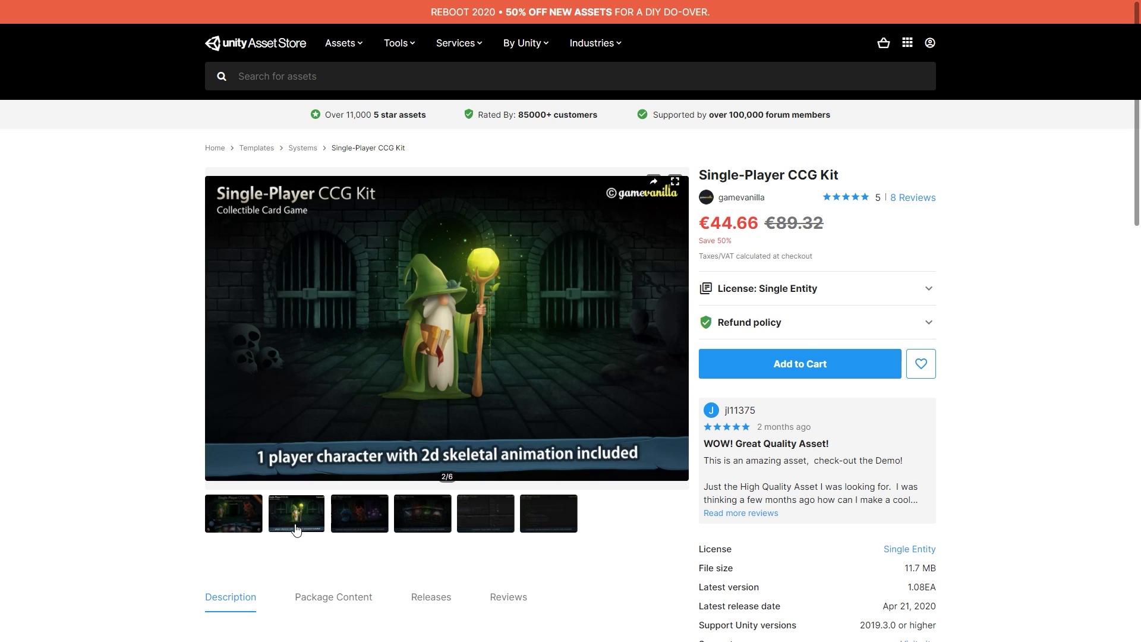
left_click(354, 527)
left_click(412, 528)
left_click(489, 525)
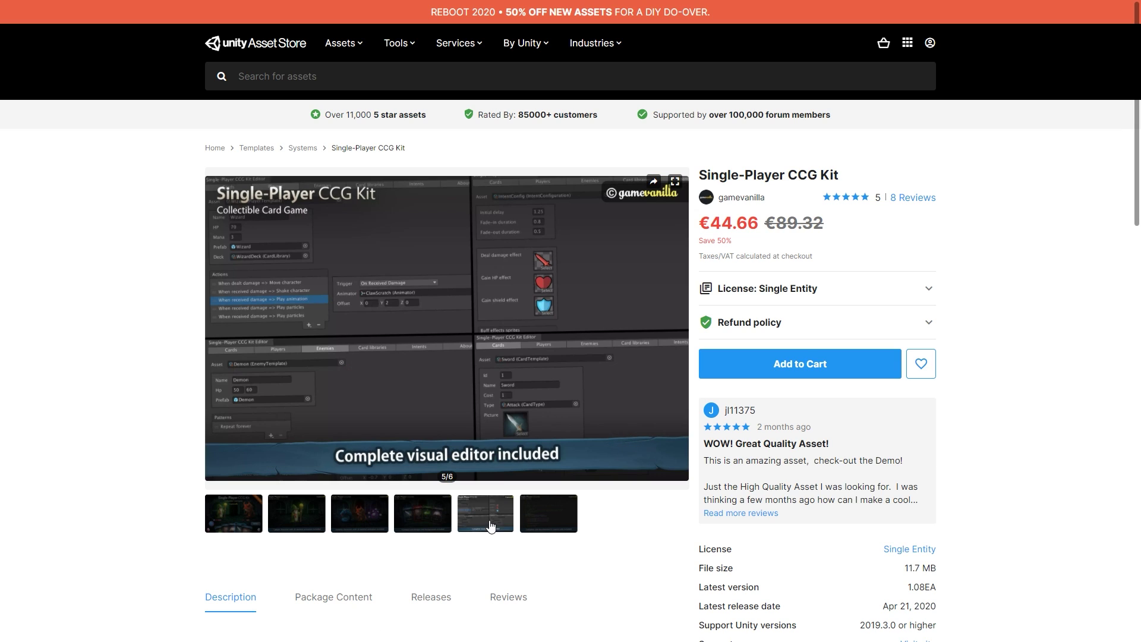
left_click(556, 525)
left_click(225, 532)
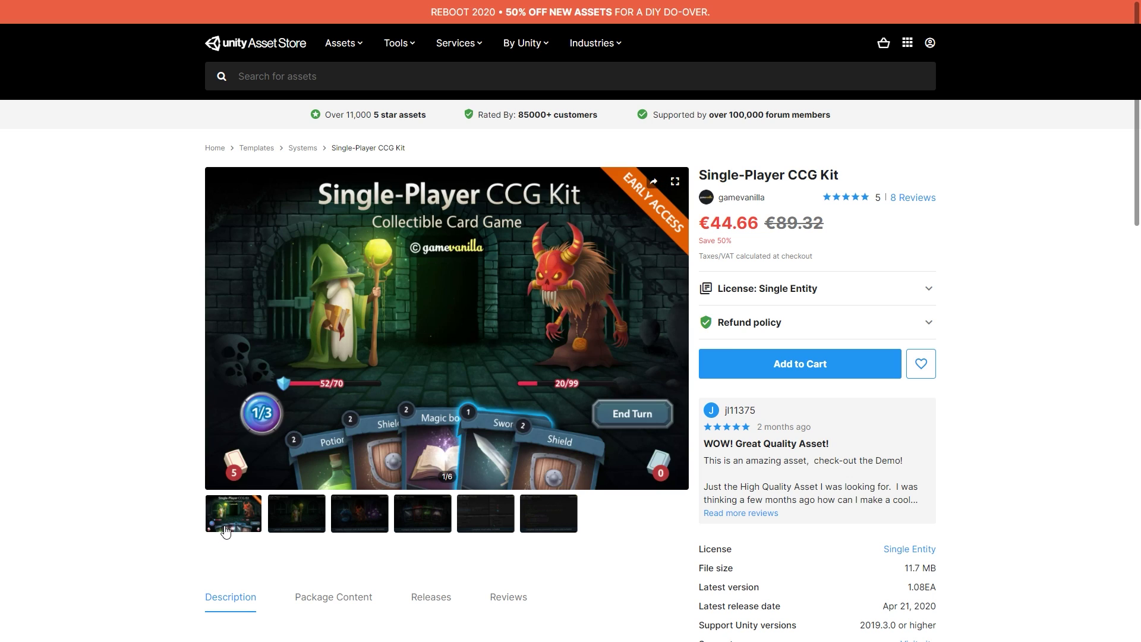
scroll(1084, 427, "down", 5)
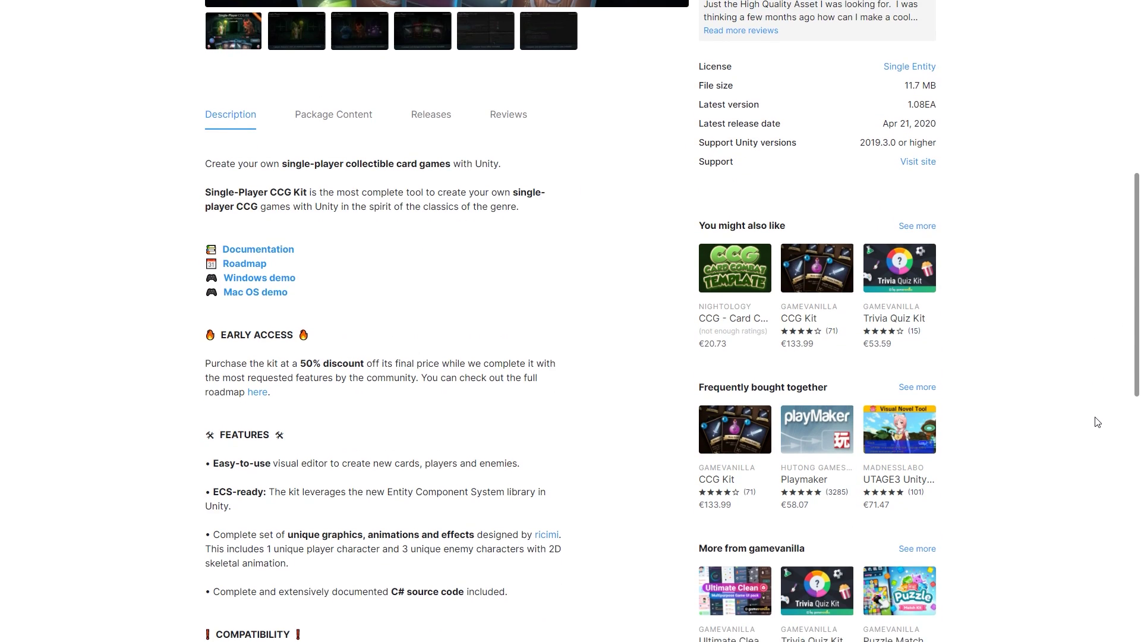
scroll(1095, 421, "down", 1)
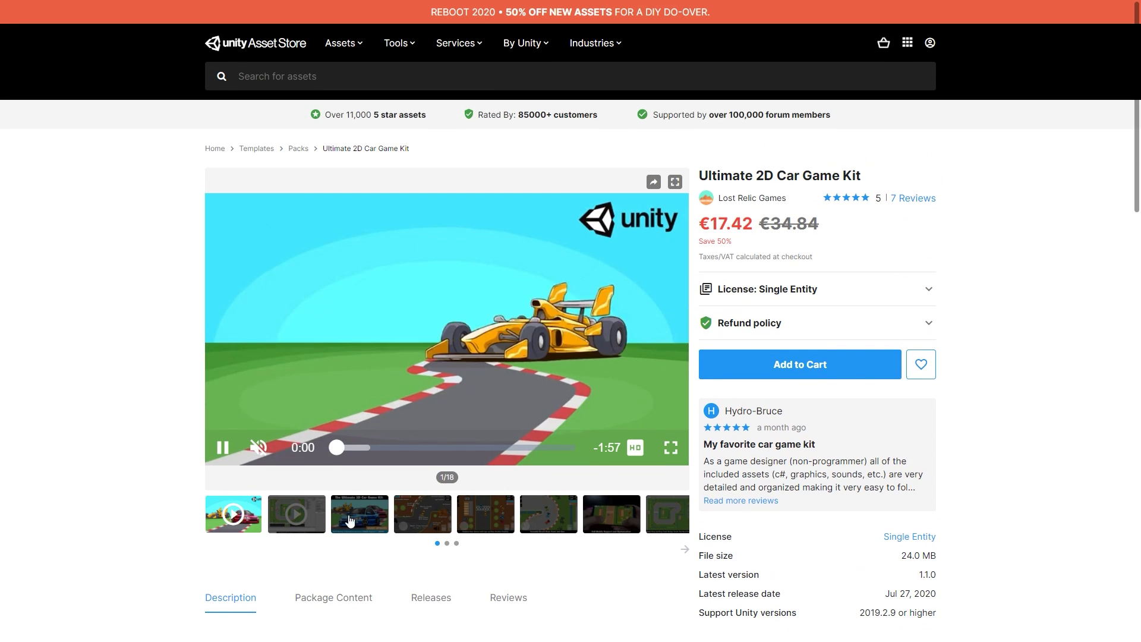
Step: View Ultimate 2D Car Game Kit slides three, five, six, seven and the drag-and-drop track design slide
left_click(349, 525)
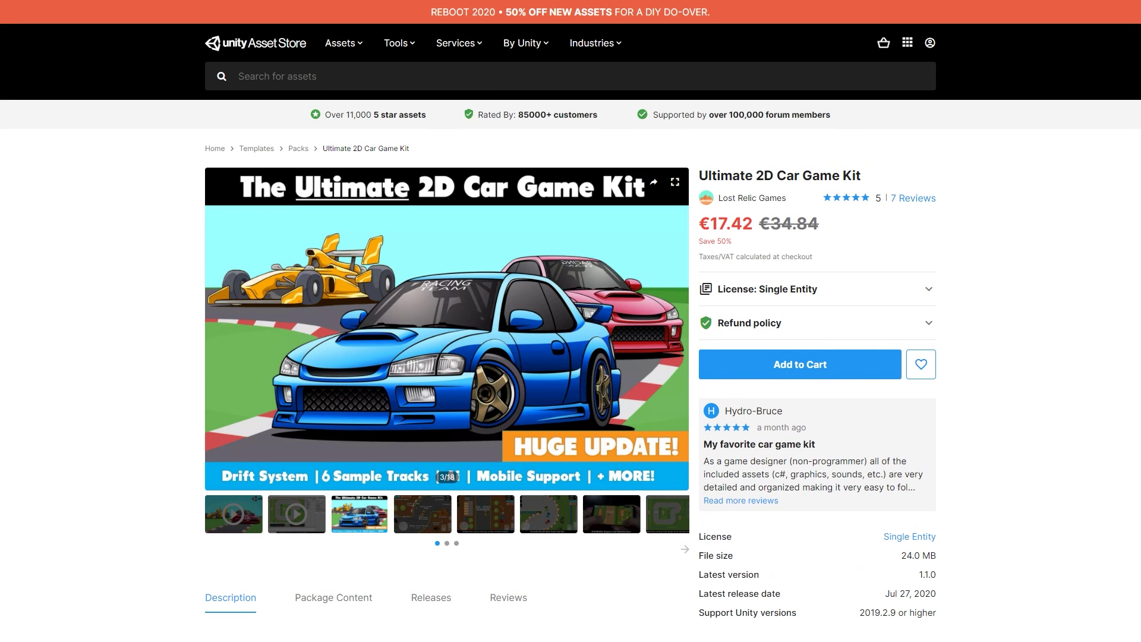
left_click(497, 523)
left_click(563, 527)
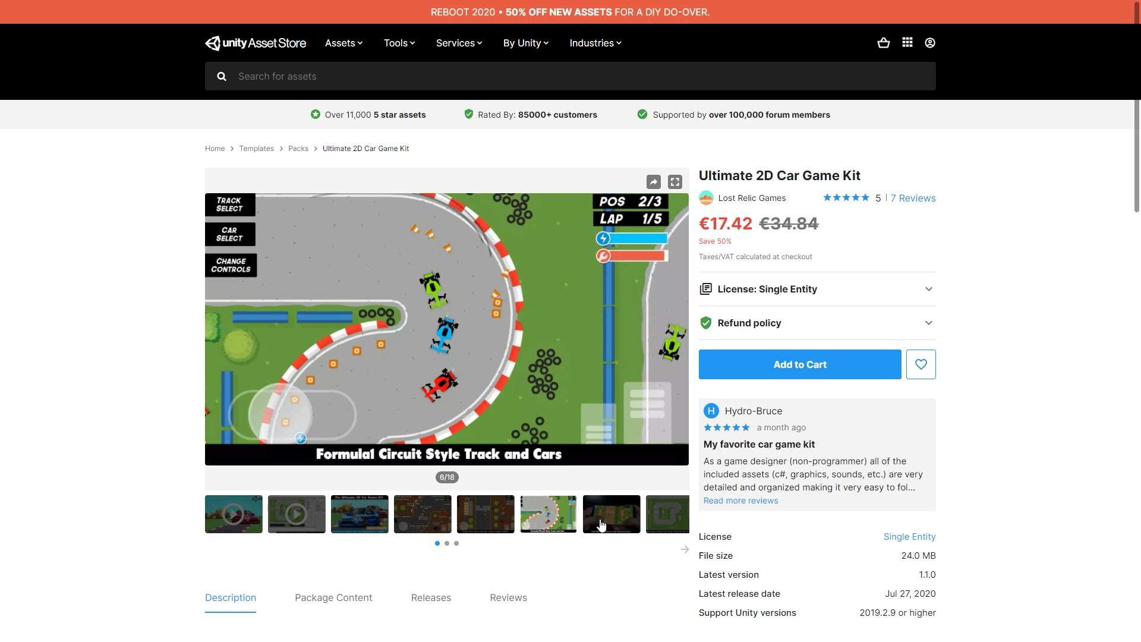
left_click(601, 526)
left_click(684, 531)
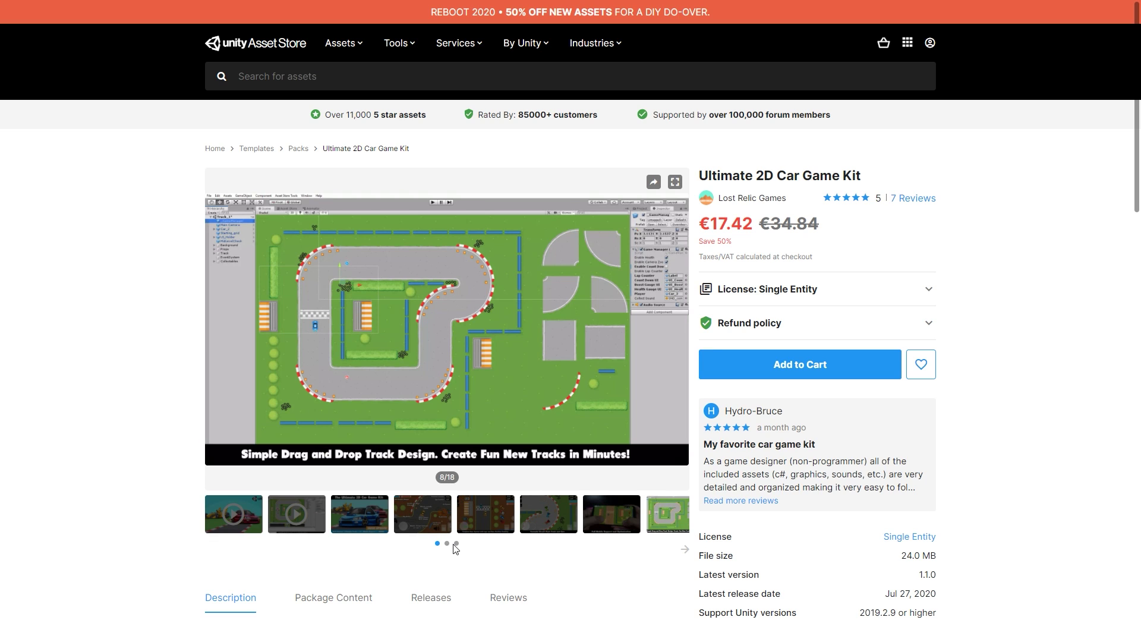
Step: Reveal the next thumbnails and view the drifting AI, tenth, track selection, drift dance and car selection slides
left_click(453, 545)
left_click(285, 525)
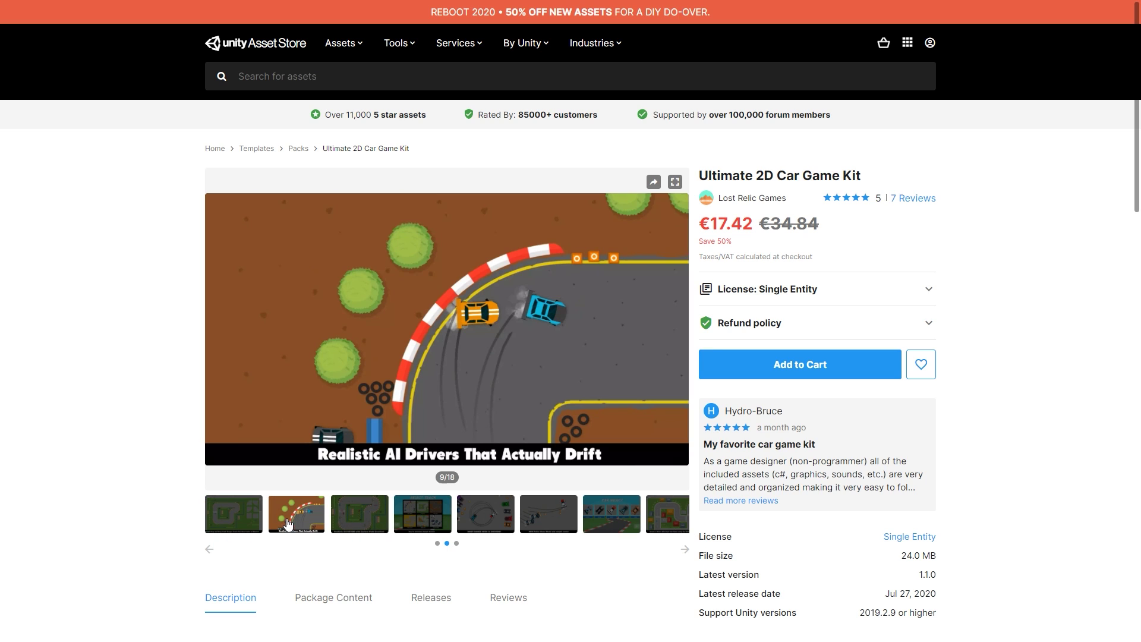
left_click(352, 529)
left_click(416, 528)
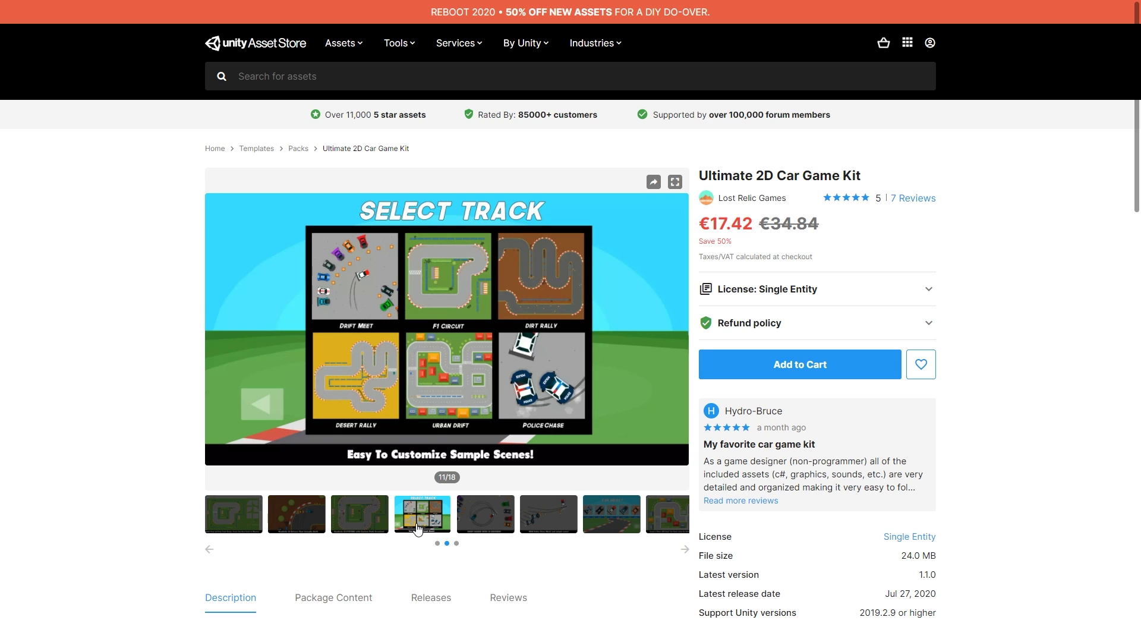
left_click(486, 527)
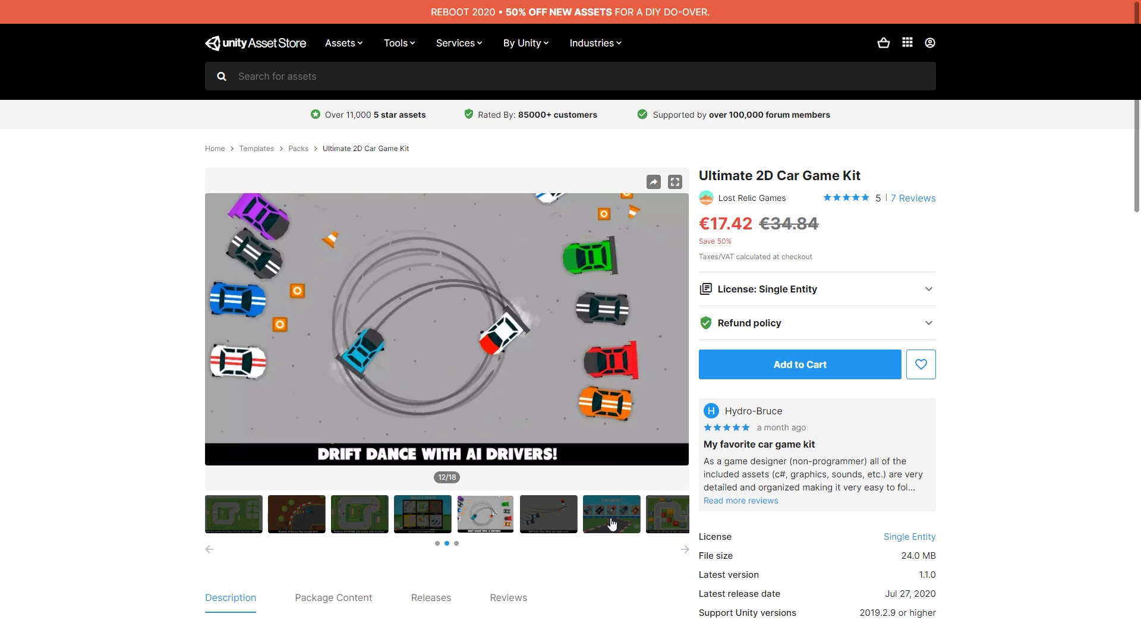
left_click(612, 524)
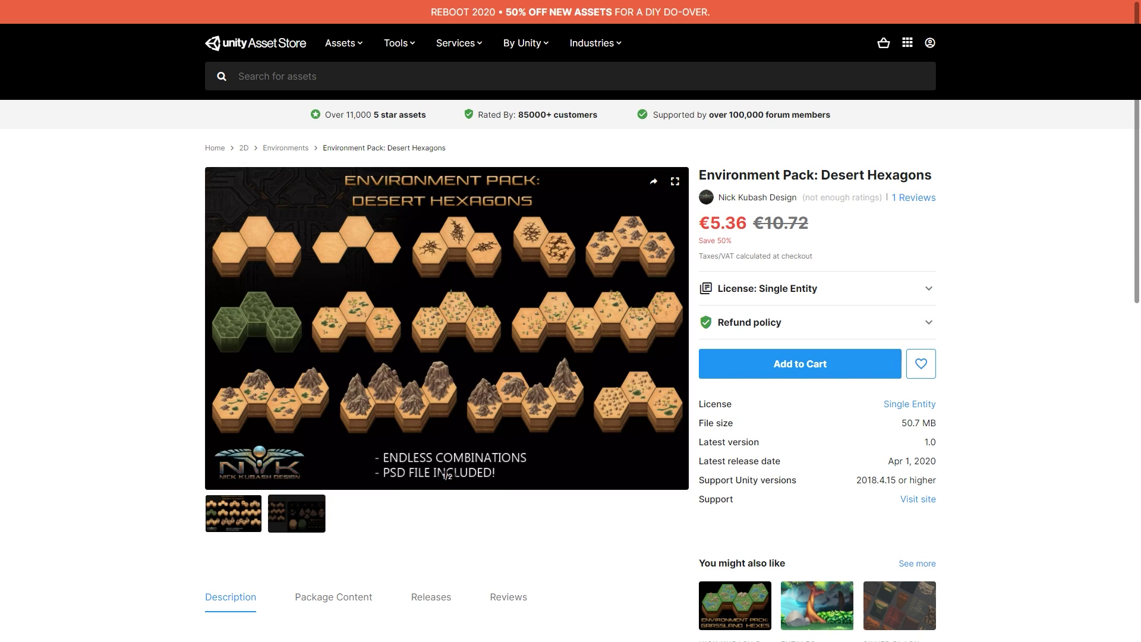
Step: Show the second Environment Pack: Desert Hexagons preview image
left_click(308, 520)
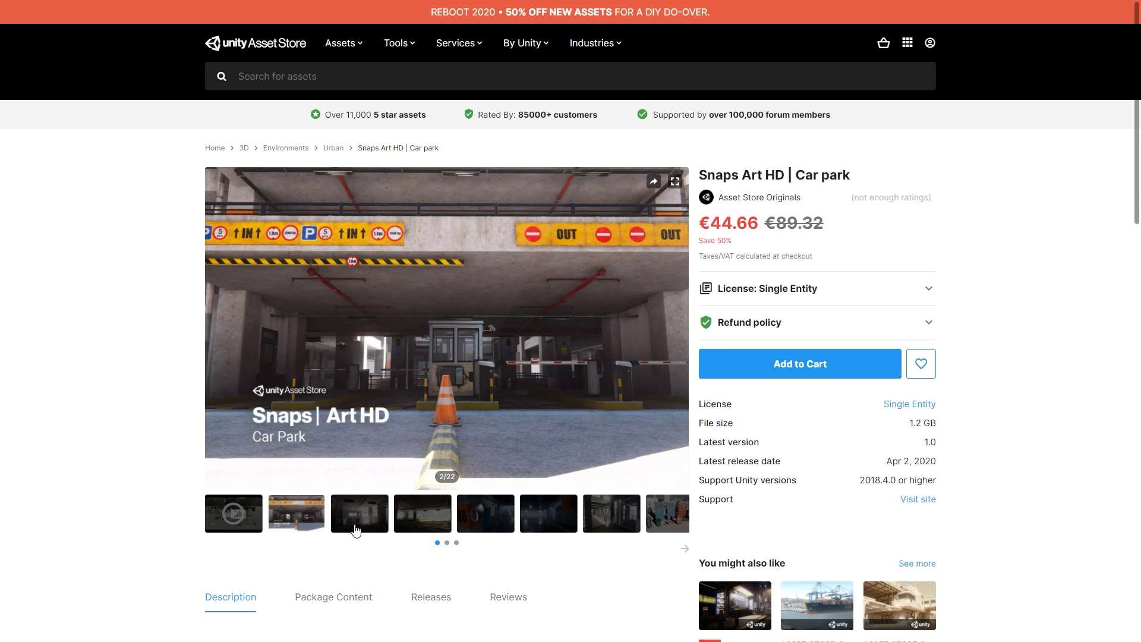
Step: View Car park previews three, five, six, seven and beyond, then Sci-fi Urban's seventh preview
left_click(355, 531)
left_click(485, 526)
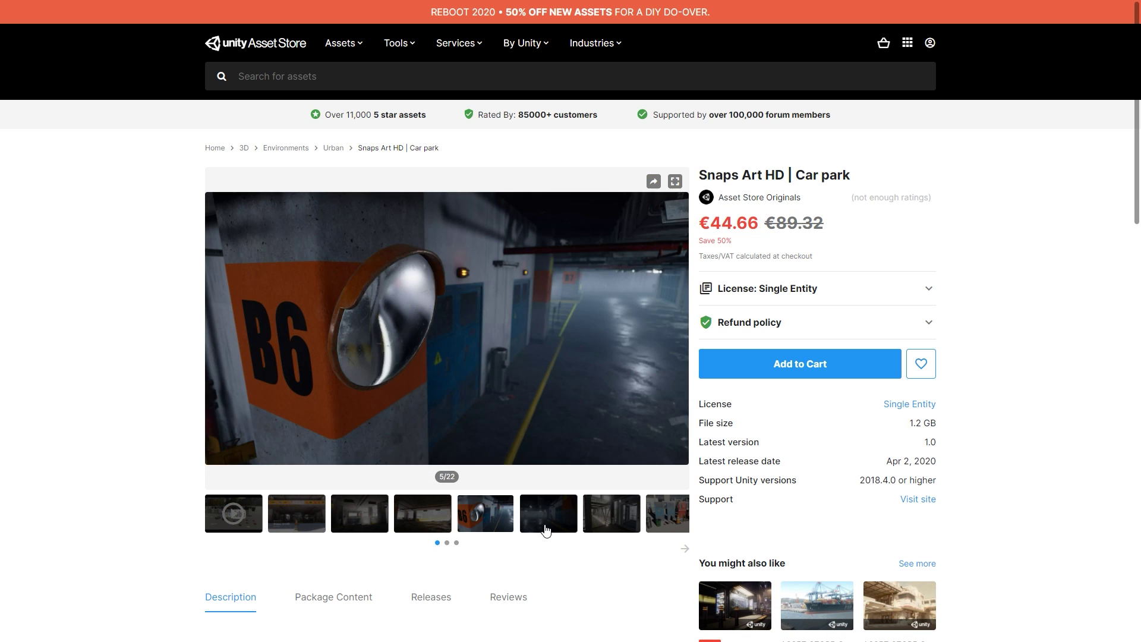
left_click(549, 526)
left_click(611, 526)
left_click(664, 528)
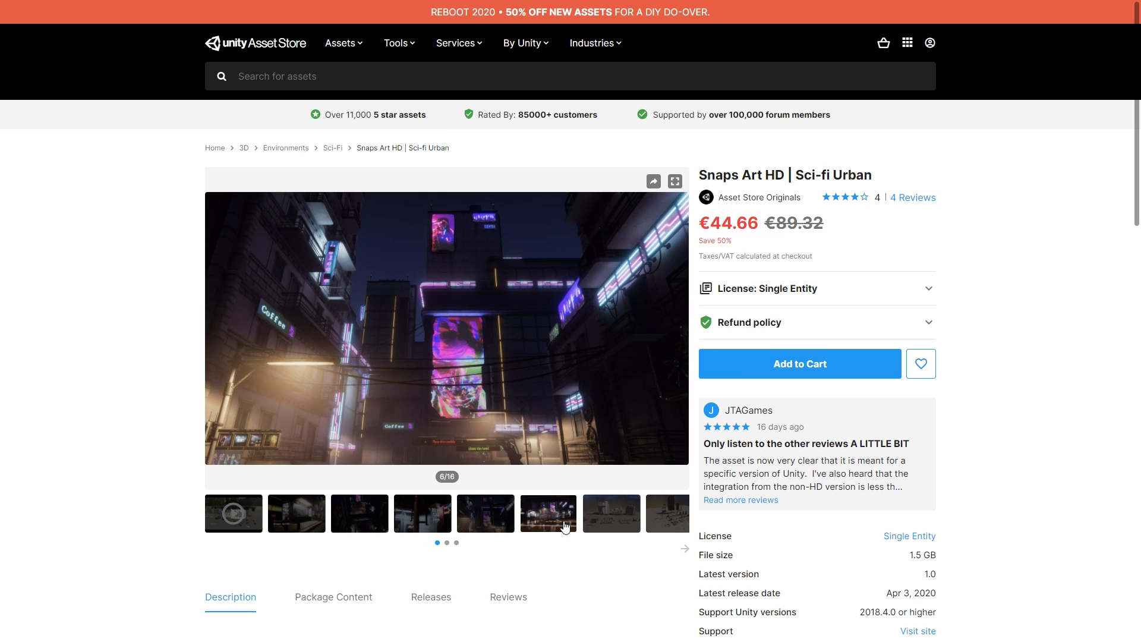
left_click(623, 528)
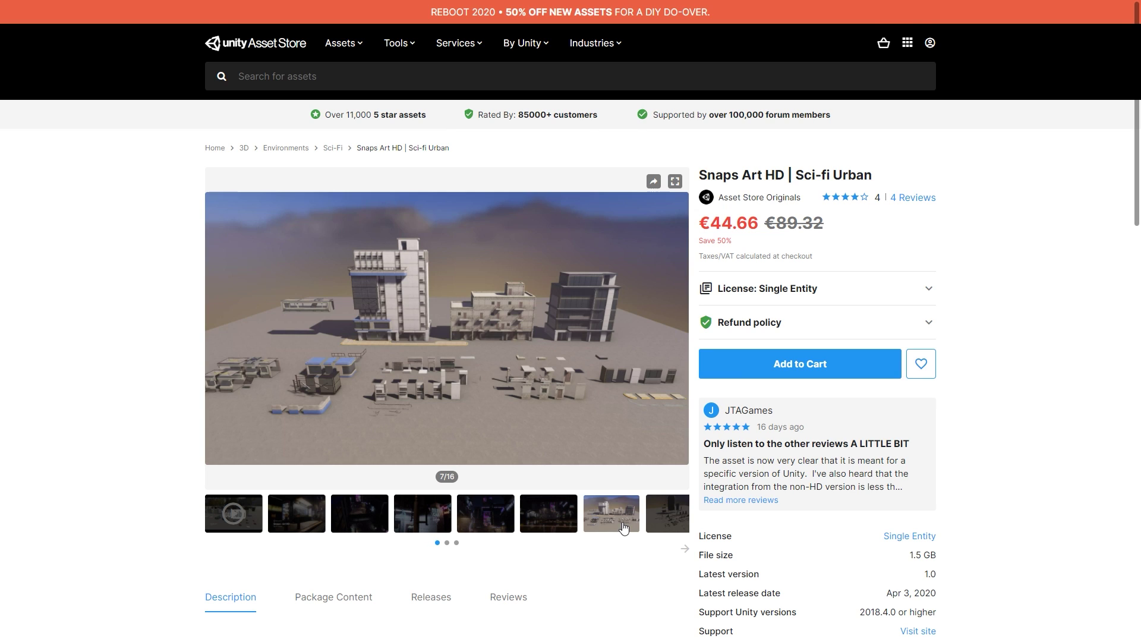